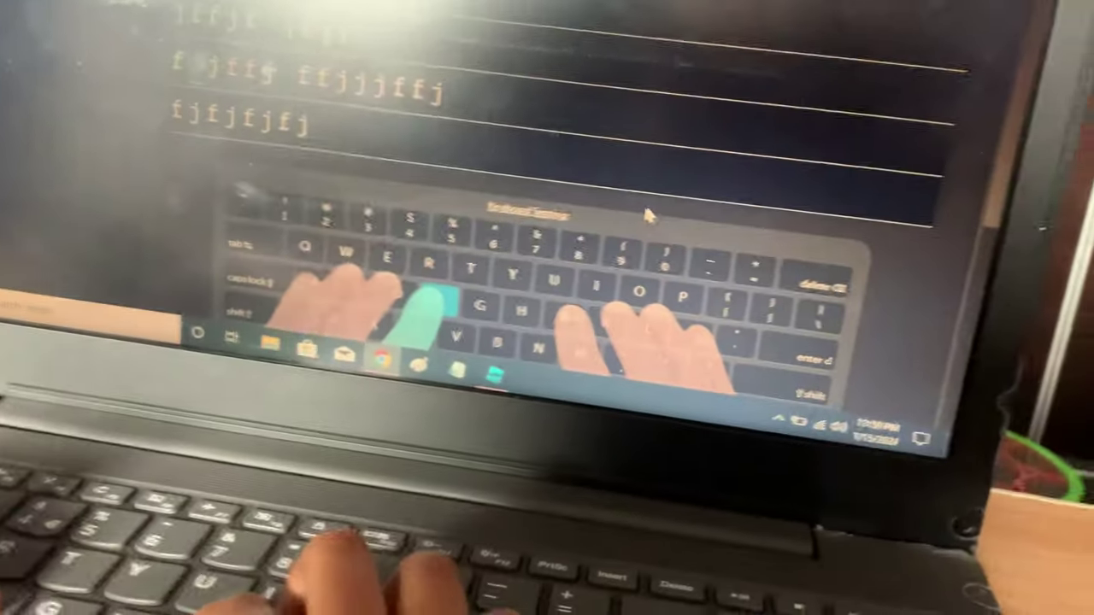
pyautogui.write('f')
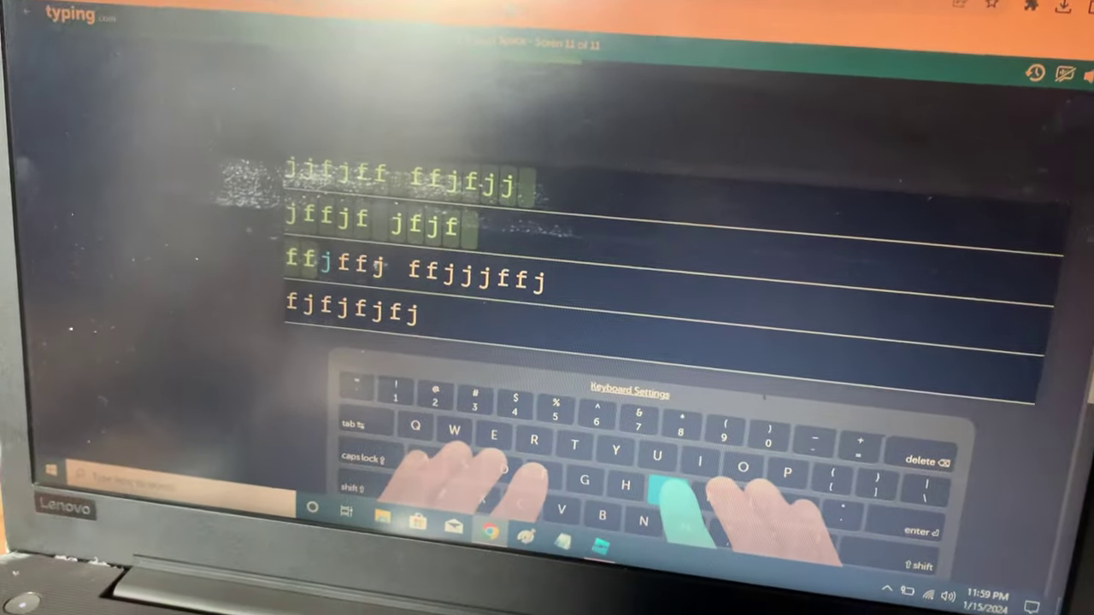
# Bring up the page's context menu of navigation and saving options
pyautogui.rightClick(897, 154)
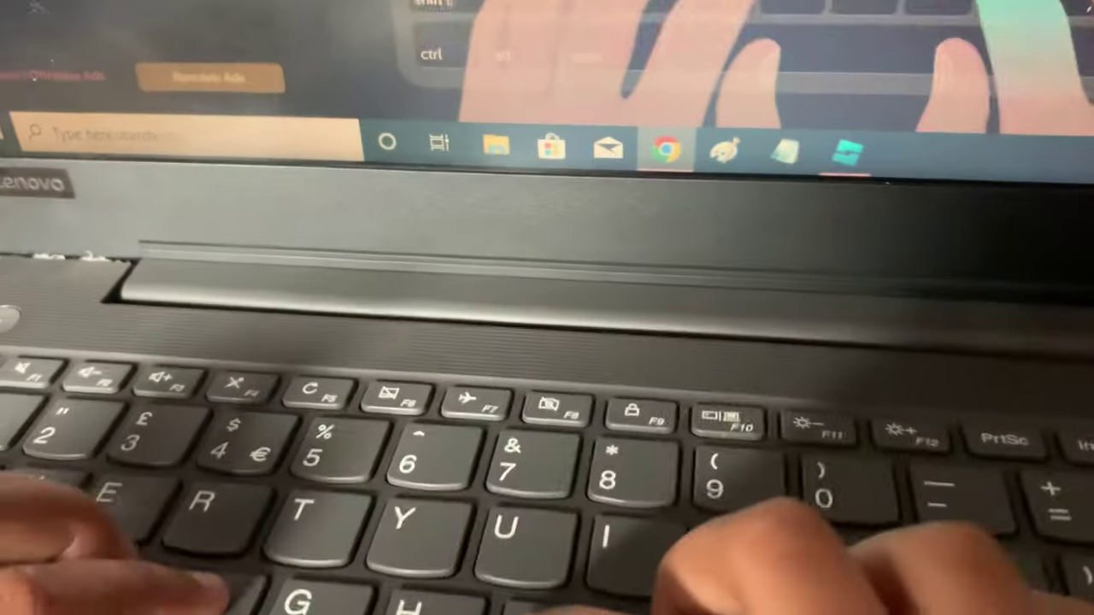
pyautogui.write('jfjfjfj')
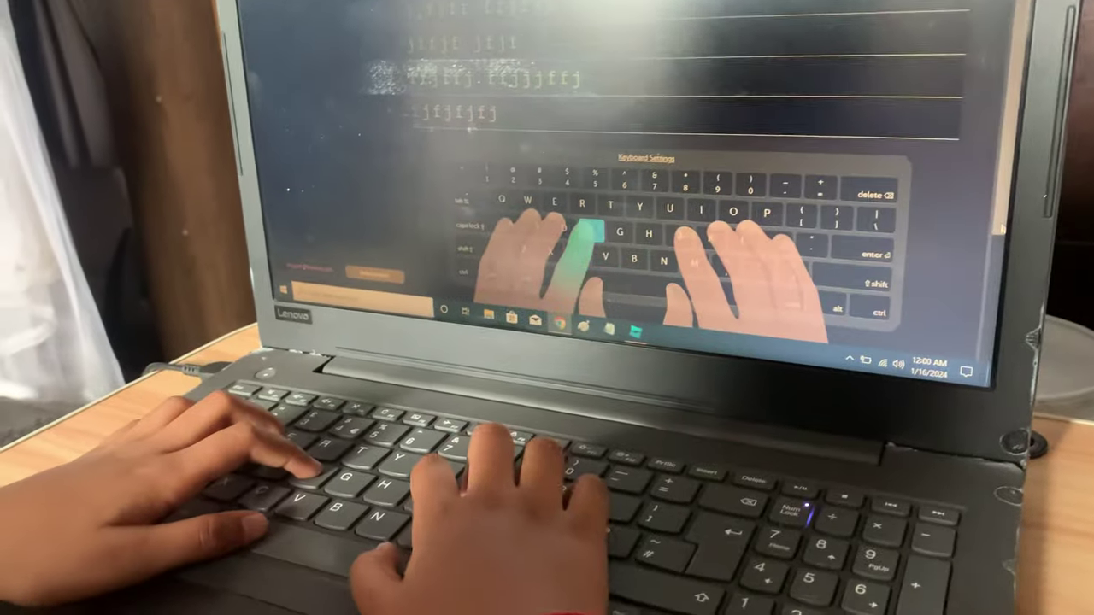